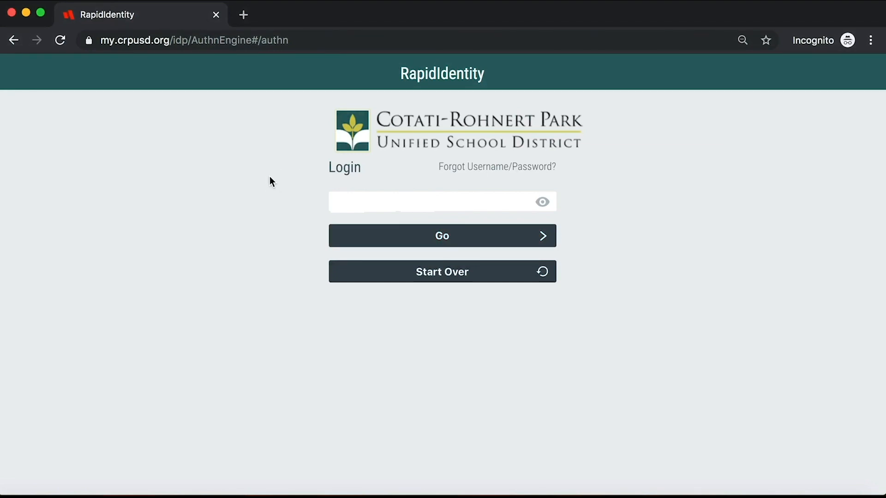
# - Log in to the school district portal by entering the account password
pyautogui.write('*********')
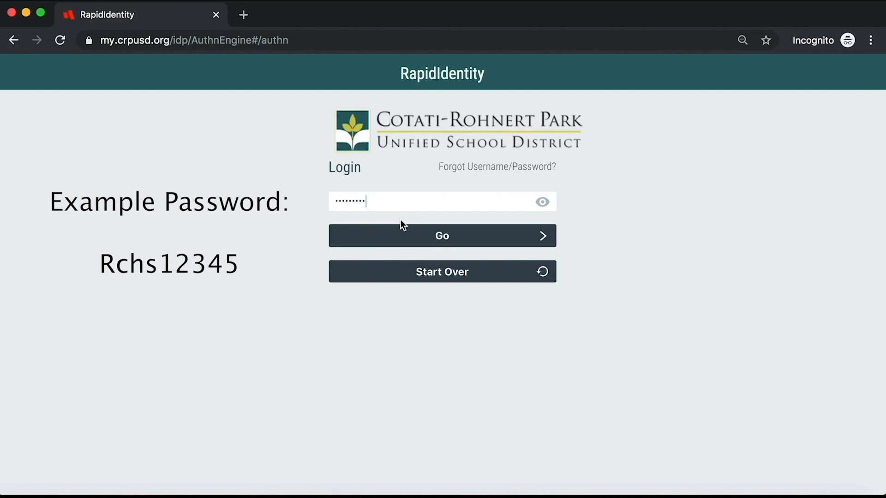
pyautogui.click(399, 235)
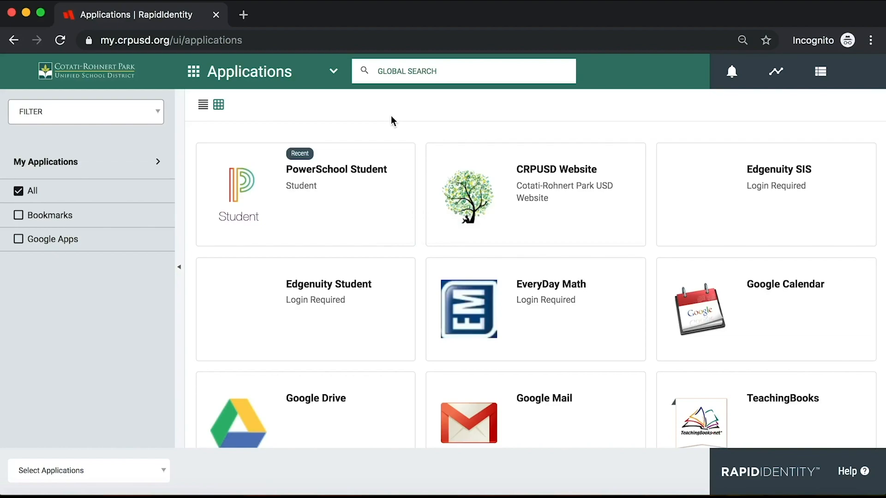
# - Launch the PowerSchool Student application and submit the student's school e-mail address for the Google sign-in
pyautogui.click(362, 170)
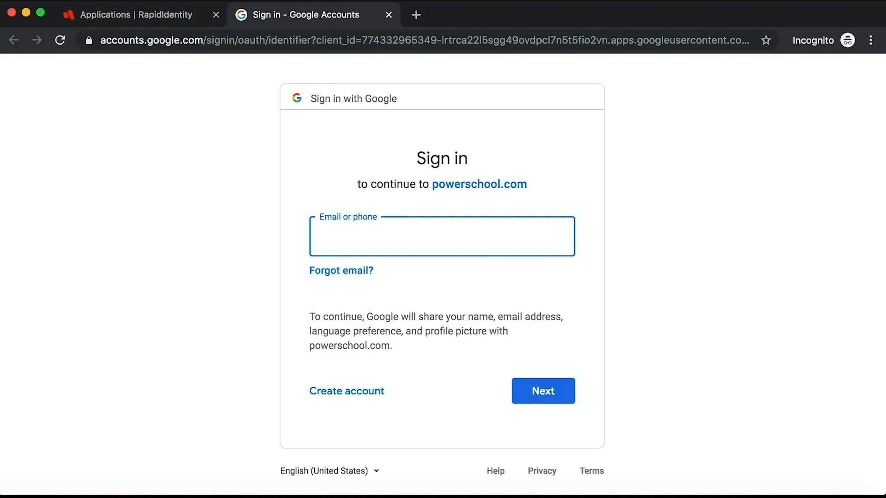
pyautogui.write('@gafe.crpusd.org')
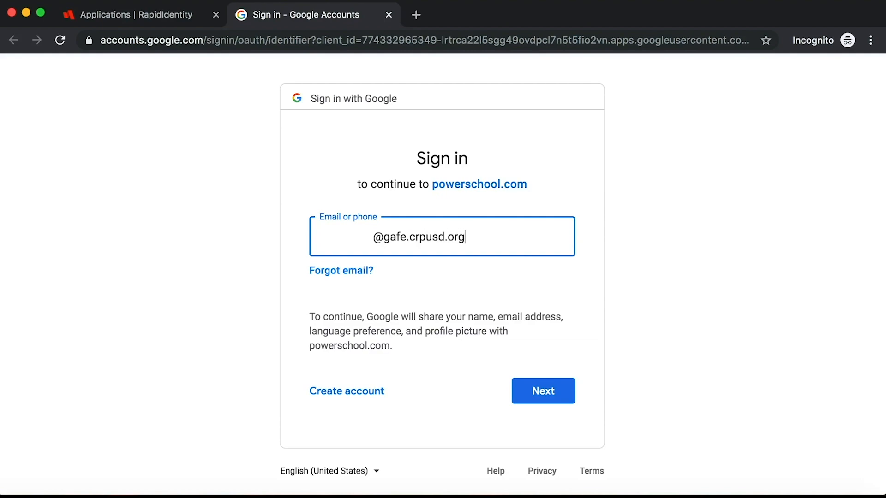
pyautogui.click(556, 396)
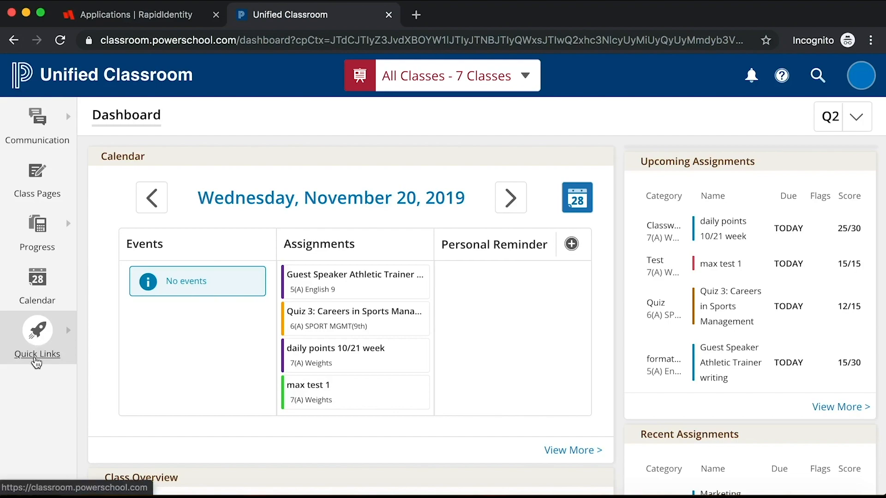
# - Go to Class Registration from the Unified Classroom quick links, signing in to PowerSchool with Google
pyautogui.click(37, 363)
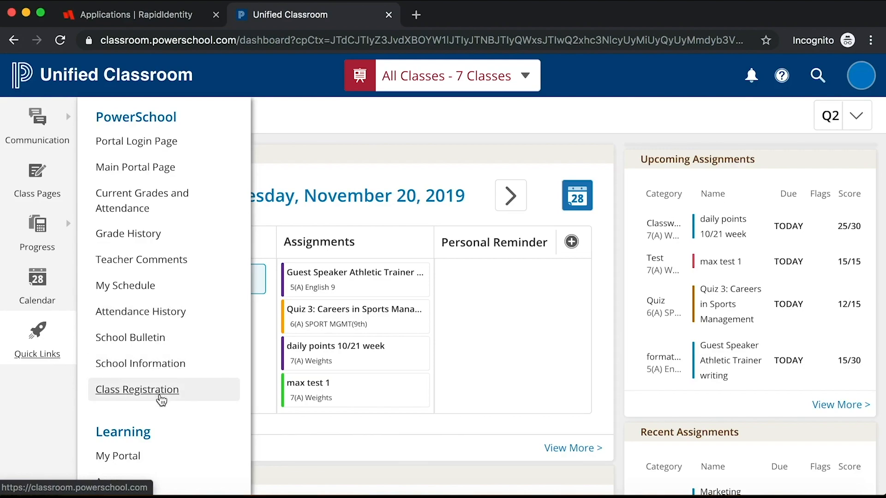
pyautogui.click(161, 400)
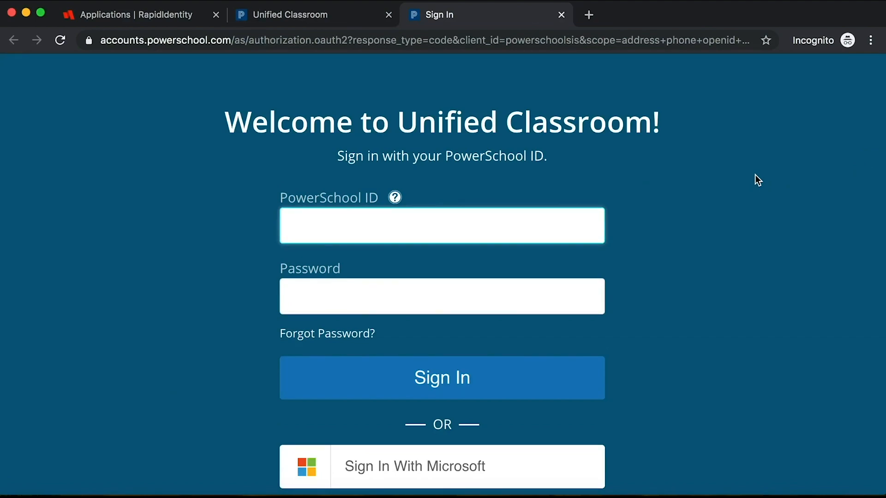
pyautogui.scroll(-5, 754, 174)
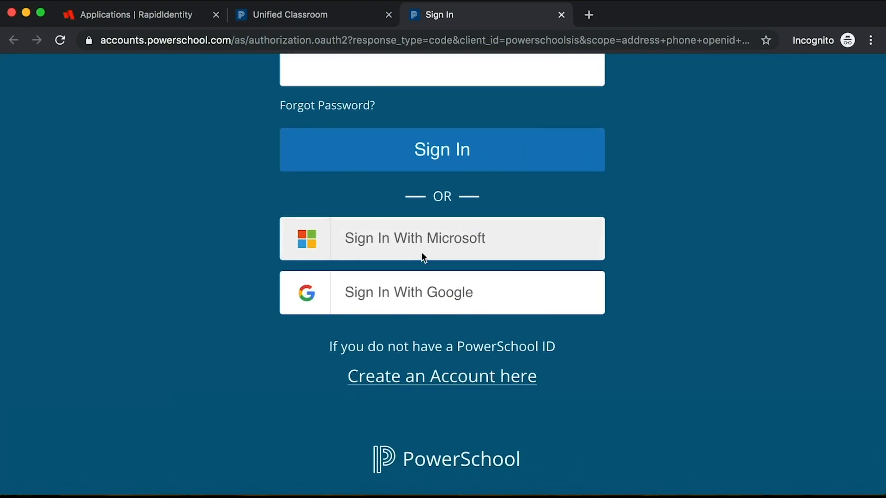
pyautogui.click(411, 301)
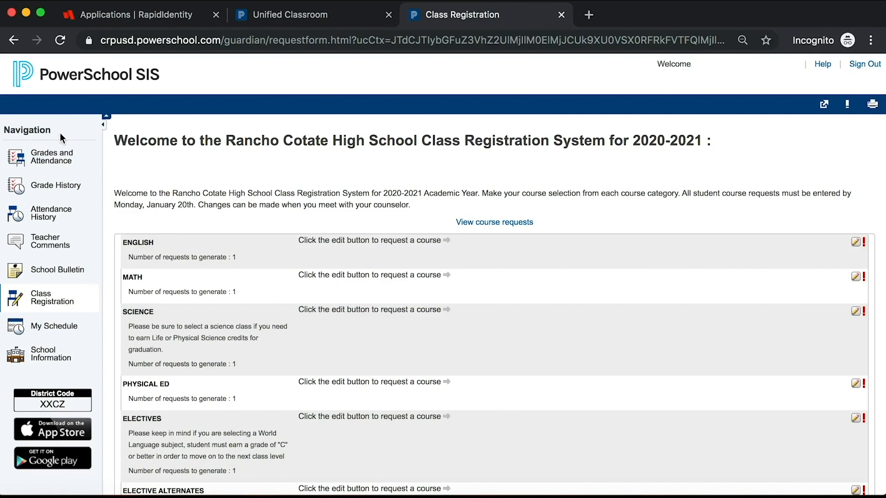
pyautogui.click(45, 304)
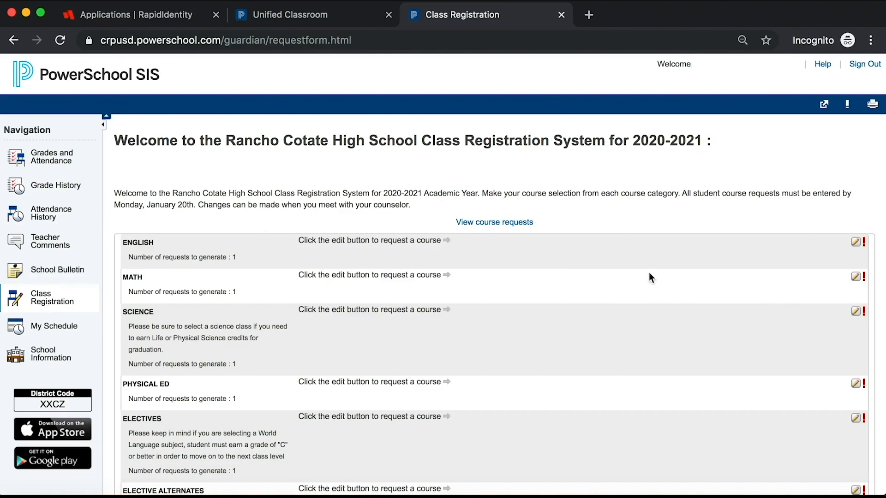
# - Review the registration categories and request English 10 as the English course
pyautogui.scroll(-5, 649, 273)
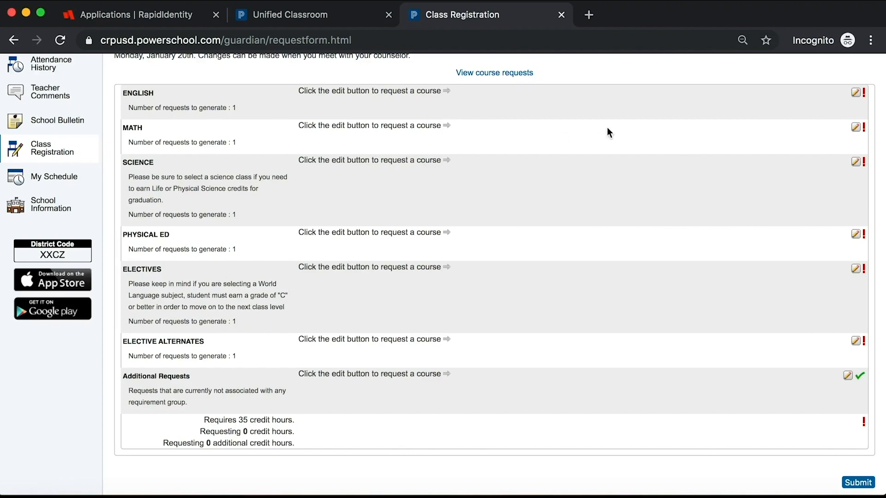
pyautogui.scroll(2, 607, 128)
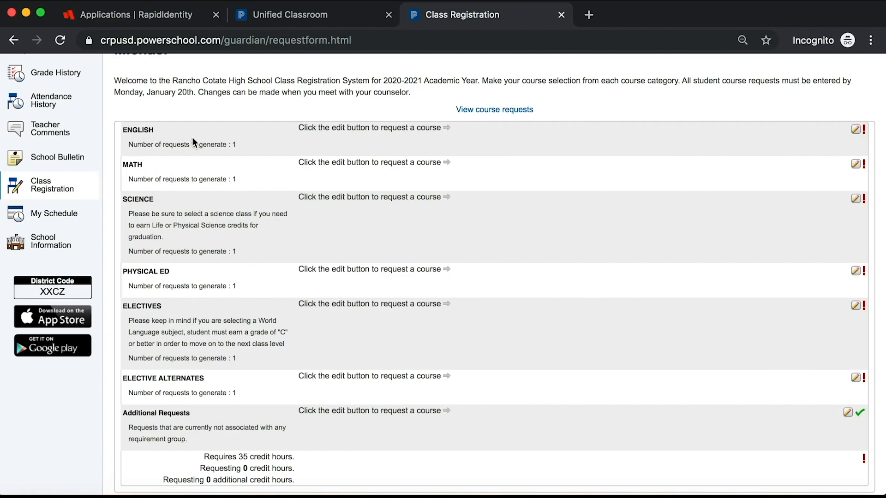
pyautogui.click(857, 134)
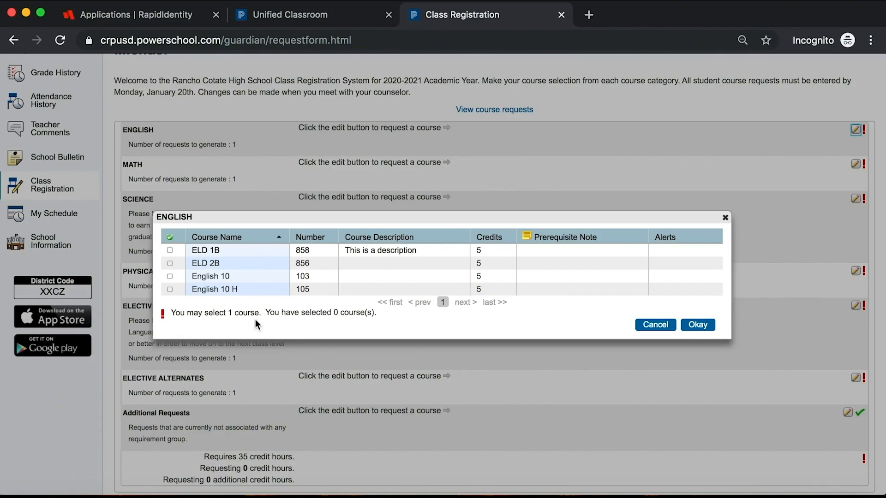
pyautogui.click(170, 276)
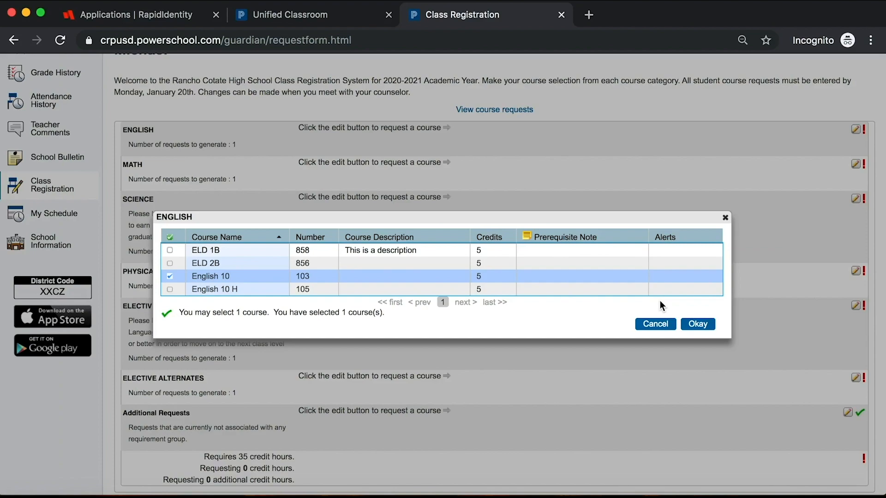
pyautogui.click(701, 324)
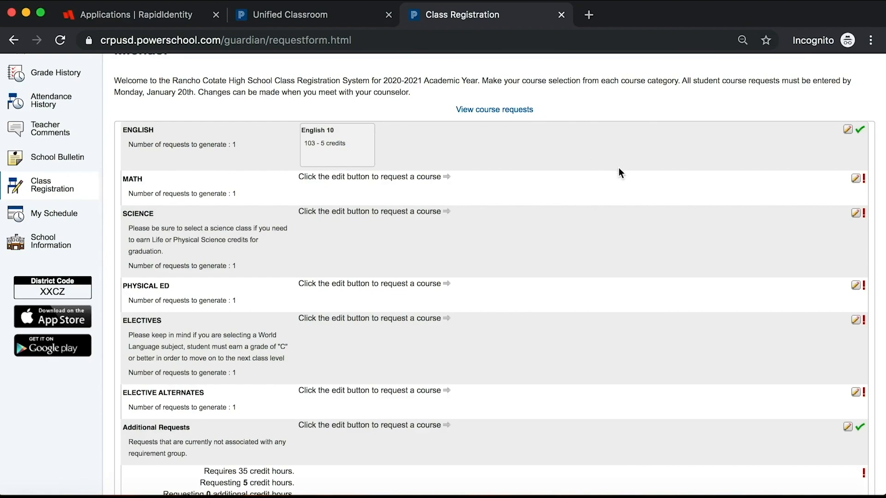
# - Request Algebra C/D as the Math course
pyautogui.click(855, 179)
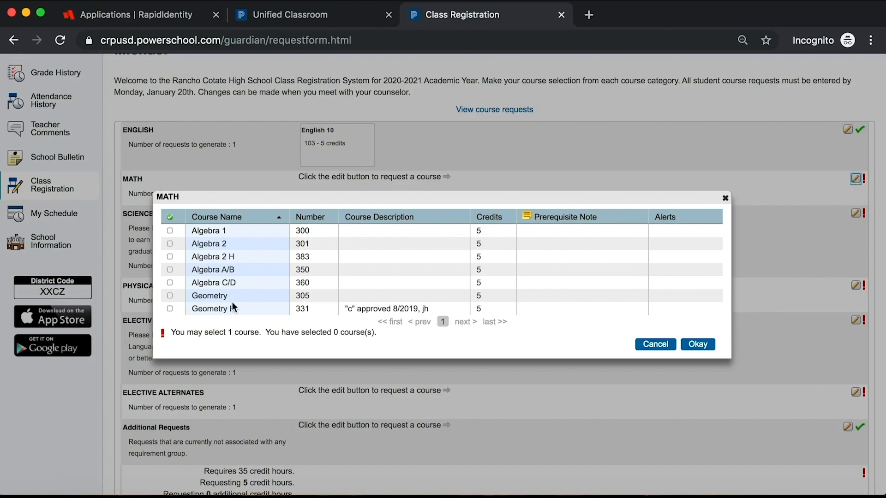
pyautogui.click(170, 283)
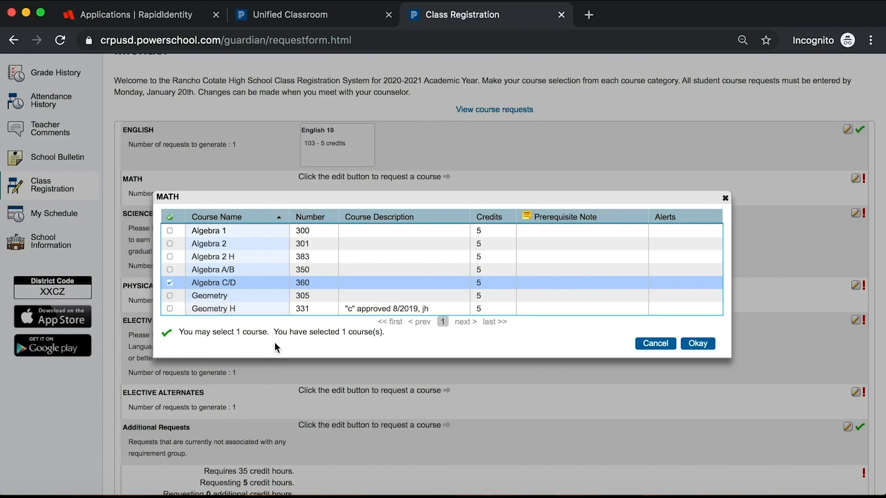
pyautogui.click(698, 343)
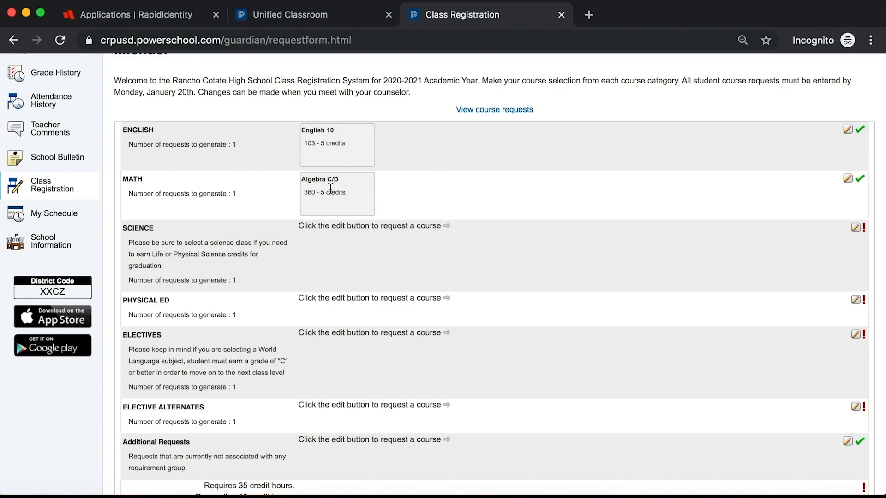
# - Request Biology as the Science course
pyautogui.click(856, 228)
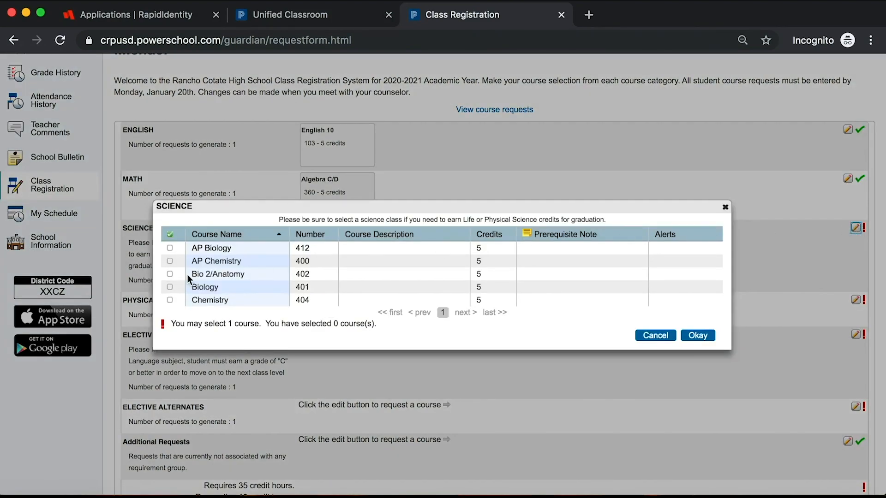
pyautogui.click(170, 287)
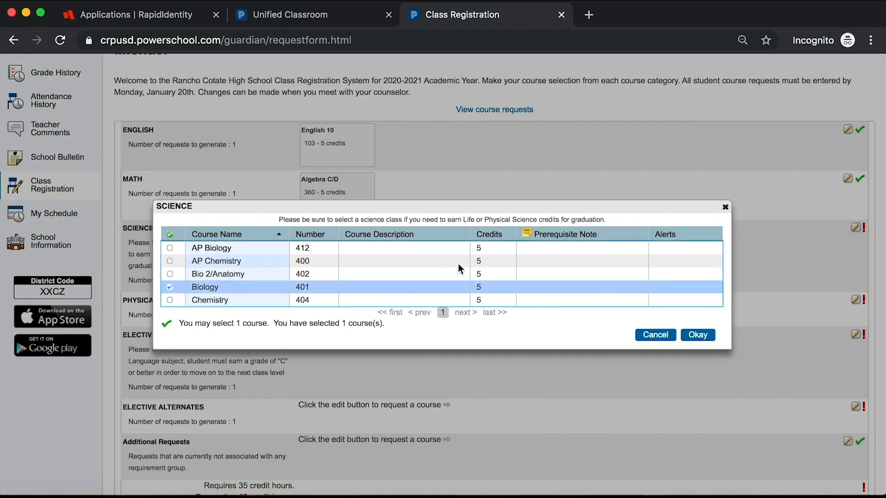
pyautogui.click(696, 334)
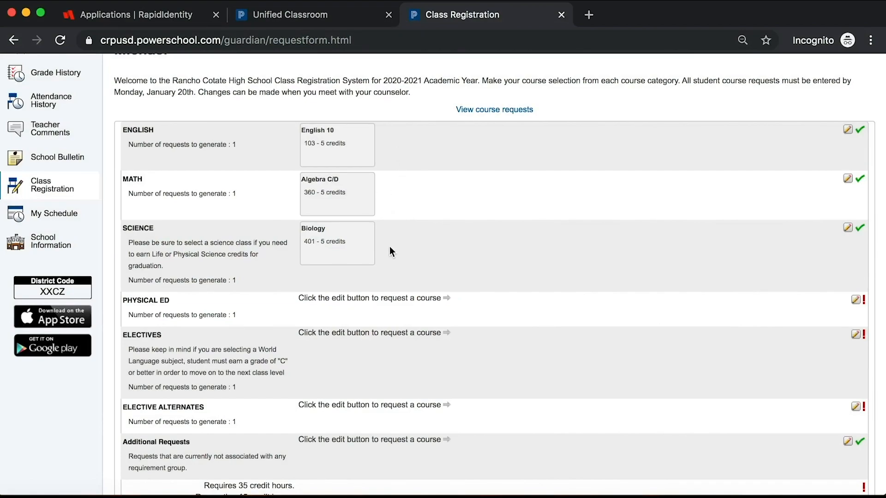
# - Open the Electives course list and look through its pages, returning to the first one
pyautogui.scroll(-3, 545, 311)
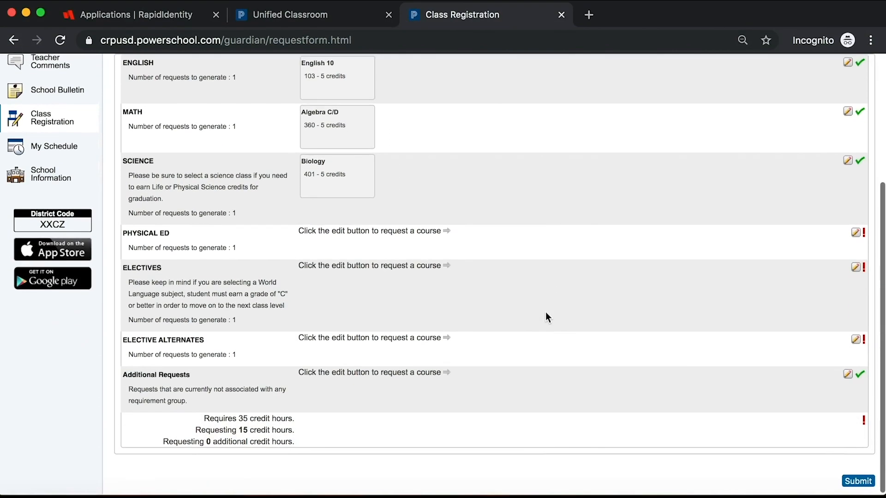
pyautogui.click(855, 268)
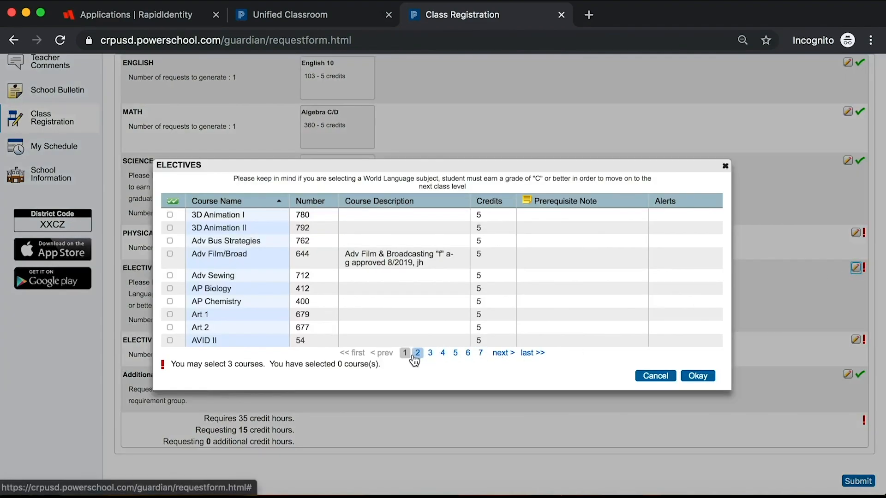
pyautogui.click(418, 354)
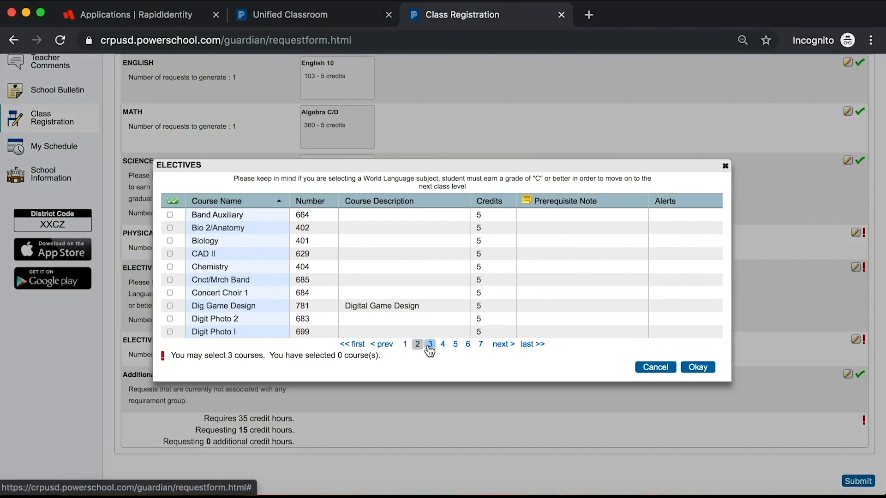
pyautogui.click(429, 345)
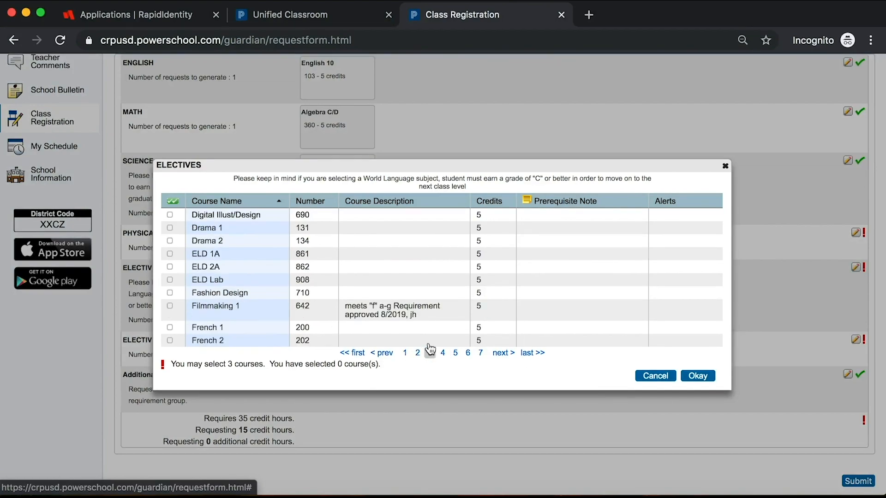
pyautogui.click(456, 353)
pyautogui.click(467, 353)
pyautogui.click(480, 352)
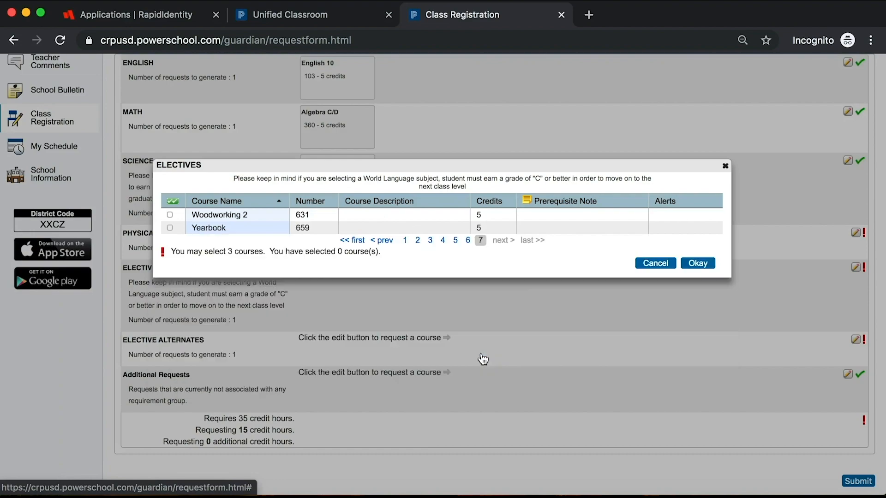
pyautogui.click(405, 240)
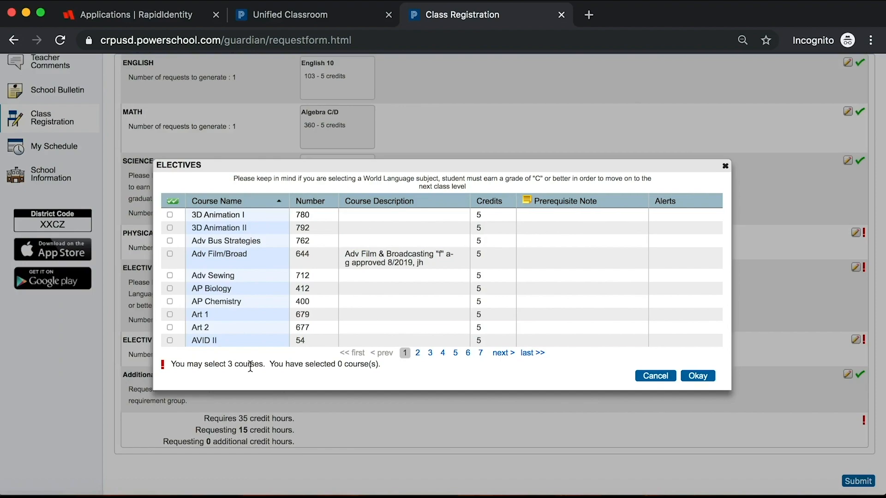
# - Request Art 1, Fashion Design and French 1 as the three elective courses
pyautogui.click(169, 314)
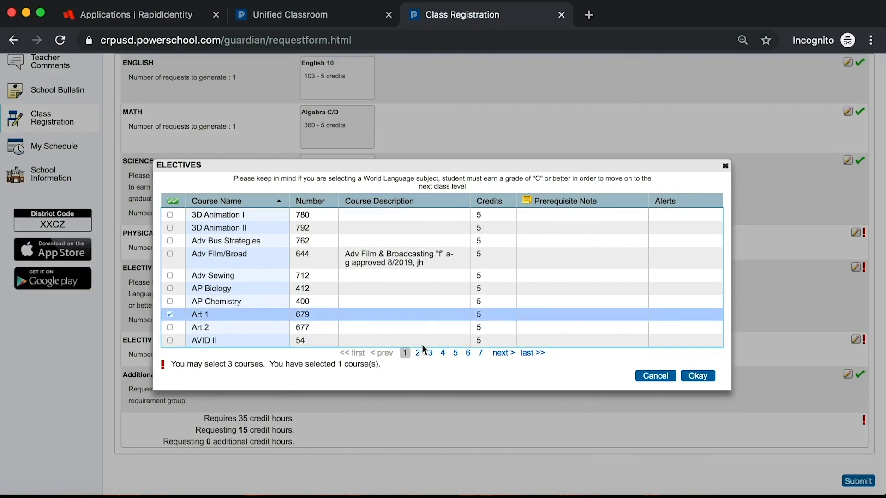
pyautogui.click(430, 353)
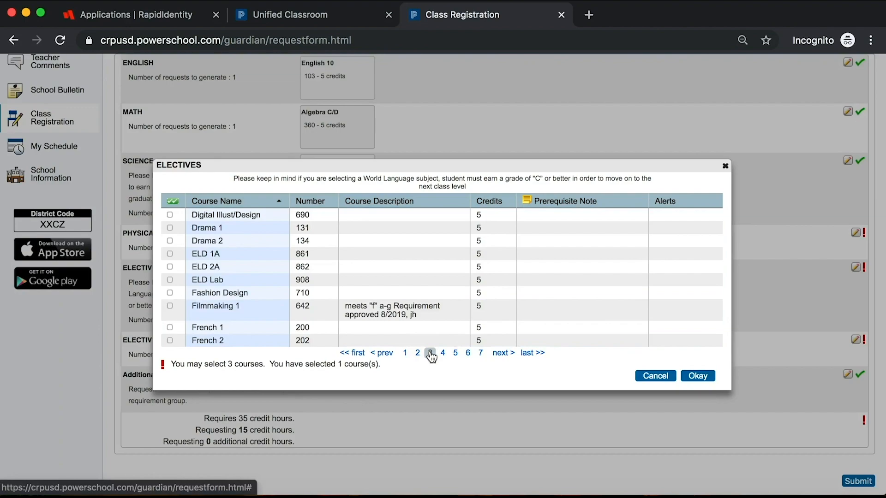
pyautogui.click(170, 294)
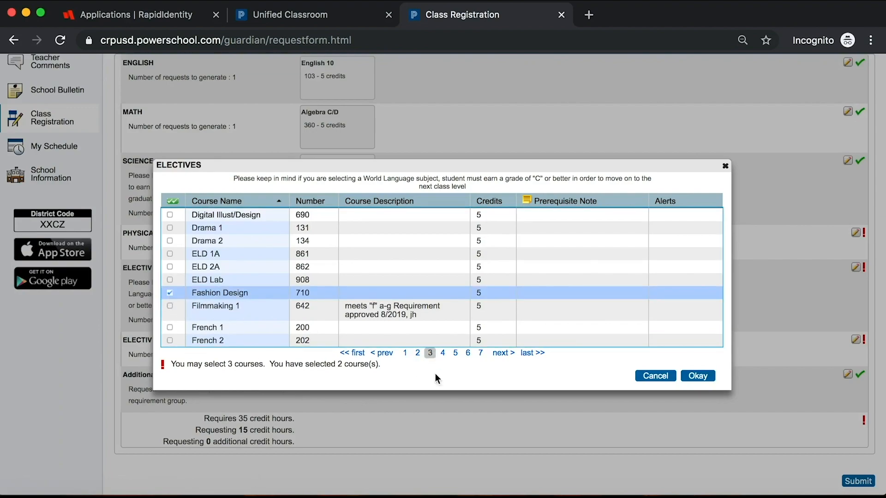
pyautogui.click(170, 327)
pyautogui.click(700, 375)
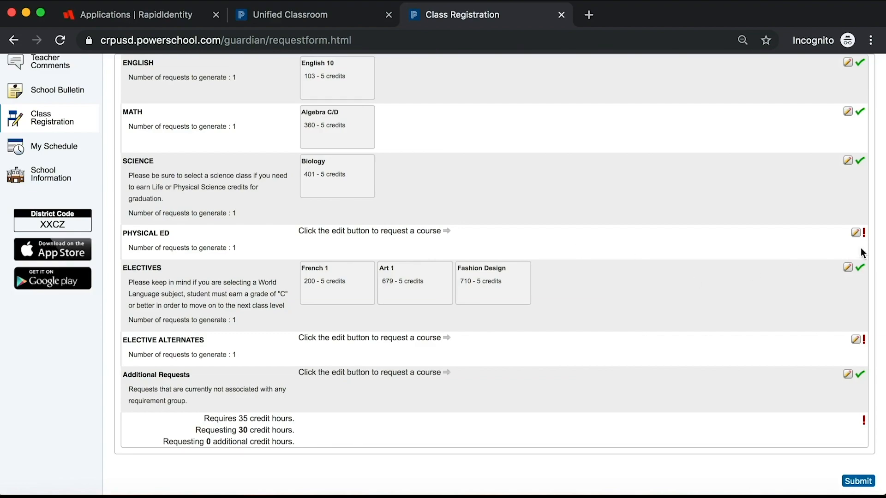
# - Request Weight Training as the Physical Ed course
pyautogui.click(856, 234)
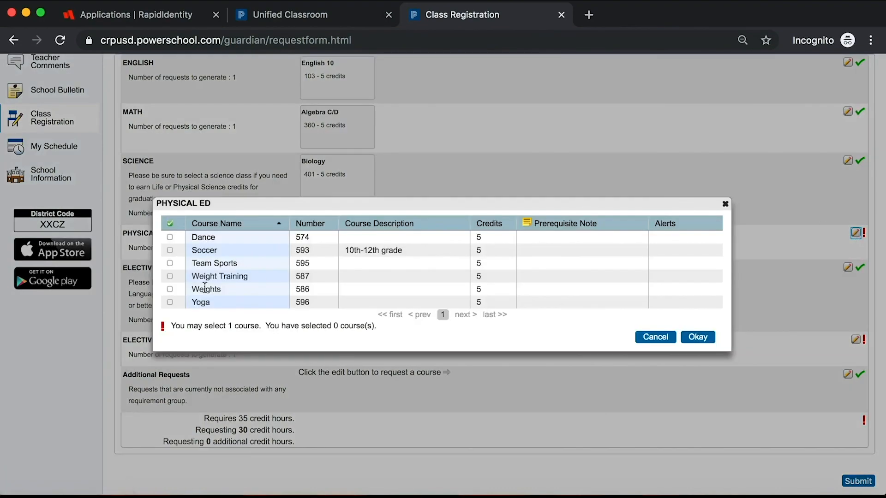
pyautogui.click(170, 276)
pyautogui.click(698, 337)
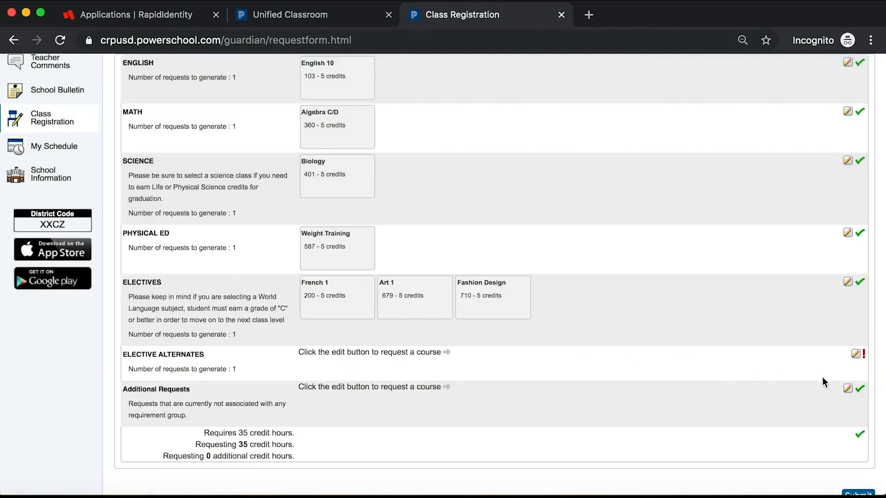
# - Request Art 2 and Pottery 1 as the Elective Alternates courses
pyautogui.click(856, 356)
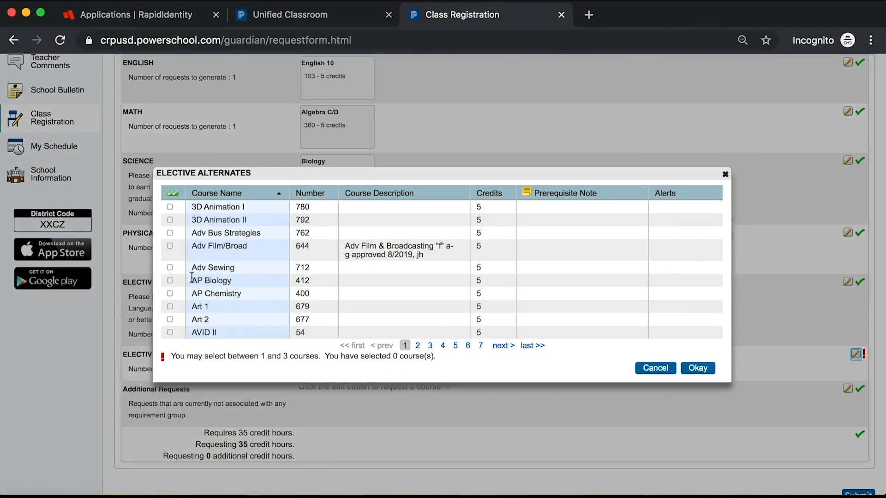
pyautogui.scroll(-1, 180, 319)
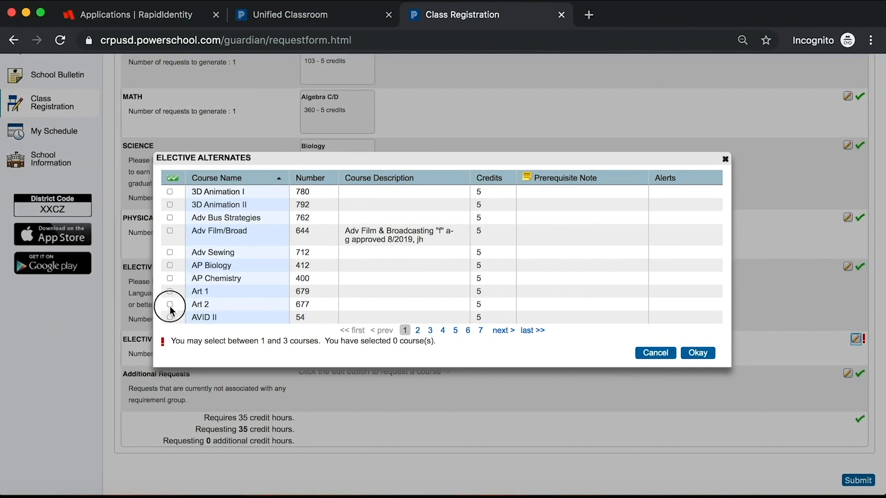
pyautogui.click(169, 304)
pyautogui.click(455, 330)
pyautogui.click(170, 265)
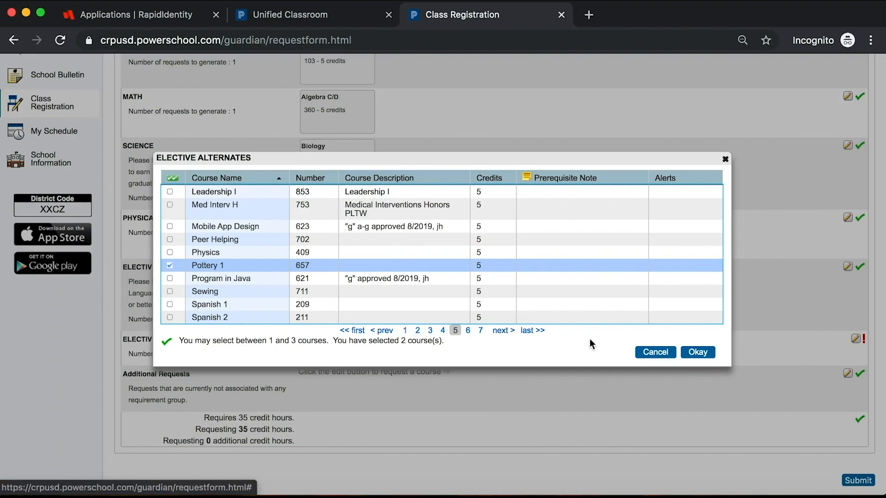
pyautogui.click(699, 354)
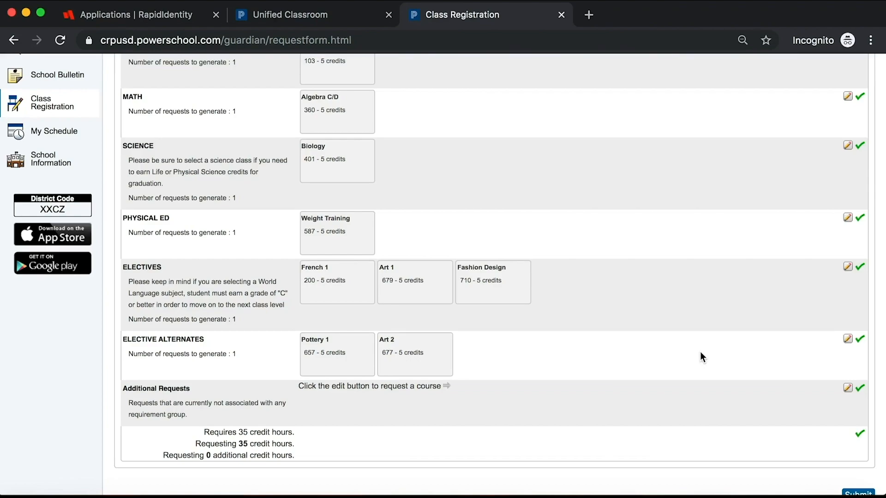
# - Replace Art 2 with Peer Helping in the Elective Alternates requests, keeping Pottery 1 selected
pyautogui.click(848, 340)
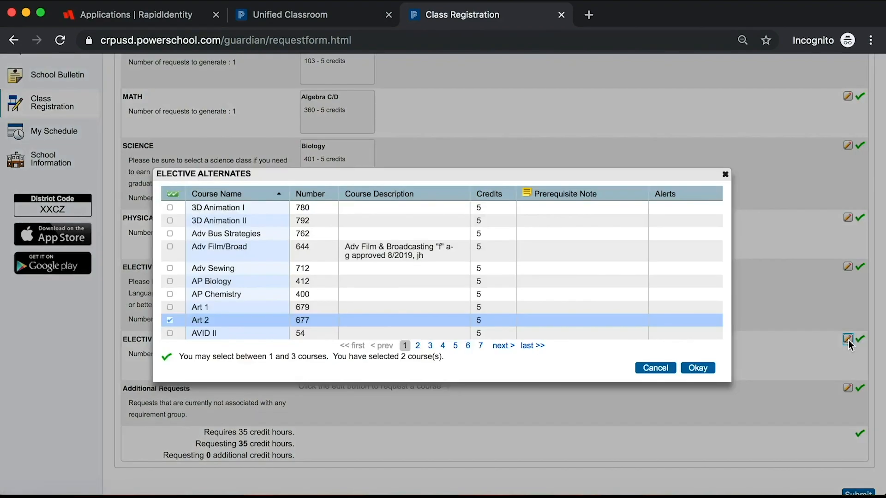
pyautogui.click(170, 321)
pyautogui.click(455, 345)
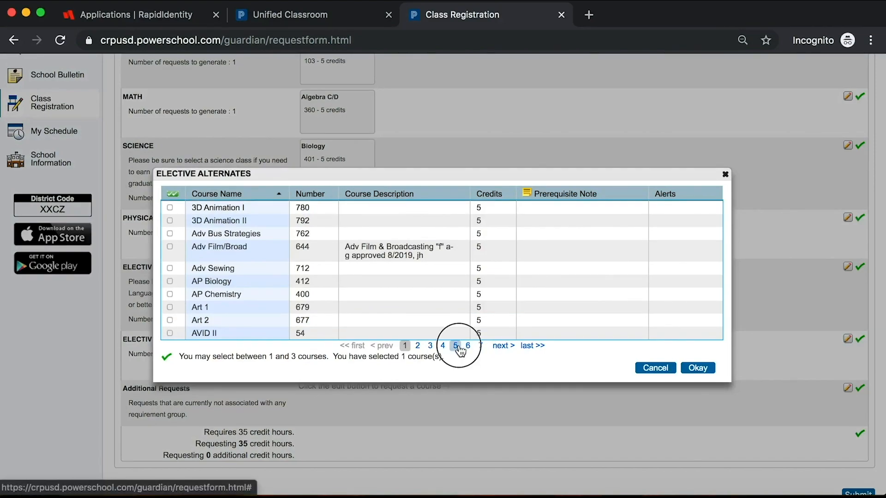
pyautogui.click(169, 256)
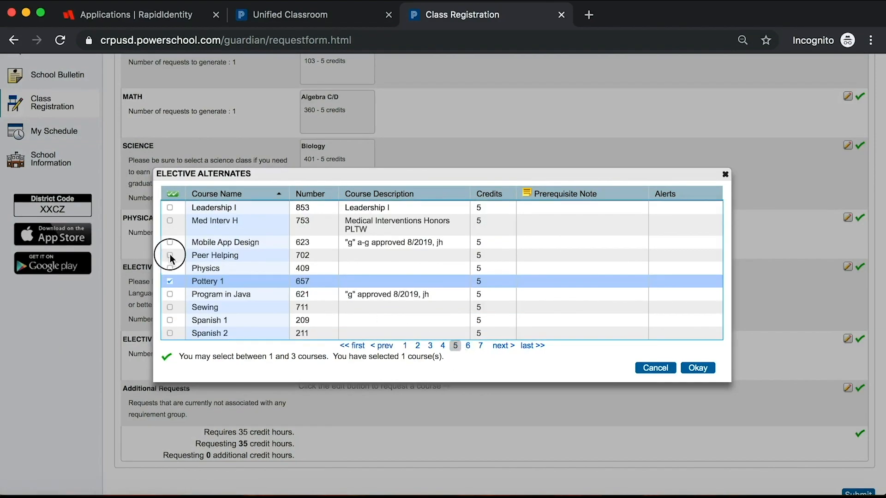
pyautogui.click(698, 367)
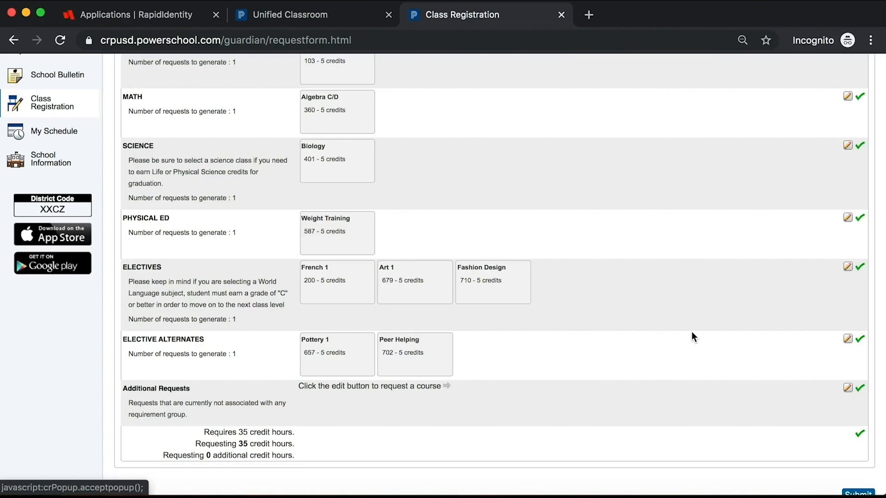
# - Review the requested courses in every category, from English down to the credit hour summary
pyautogui.scroll(2, 691, 331)
pyautogui.scroll(-1, 678, 323)
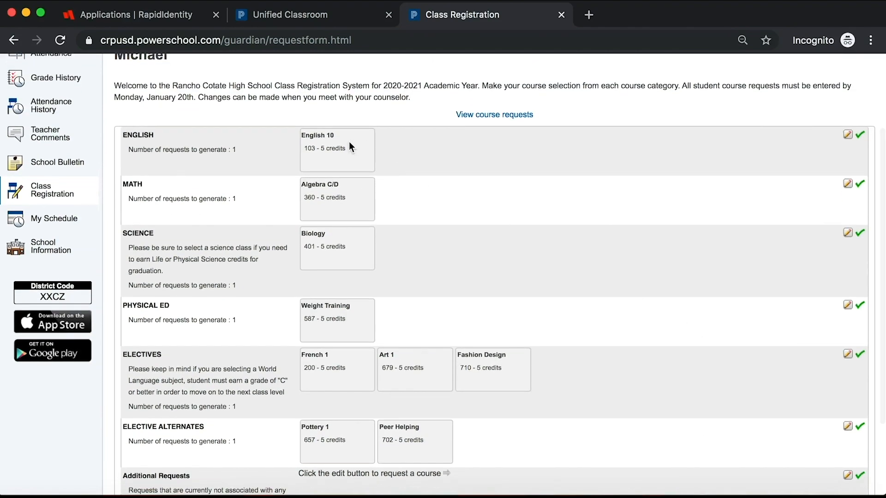
pyautogui.scroll(-3, 606, 423)
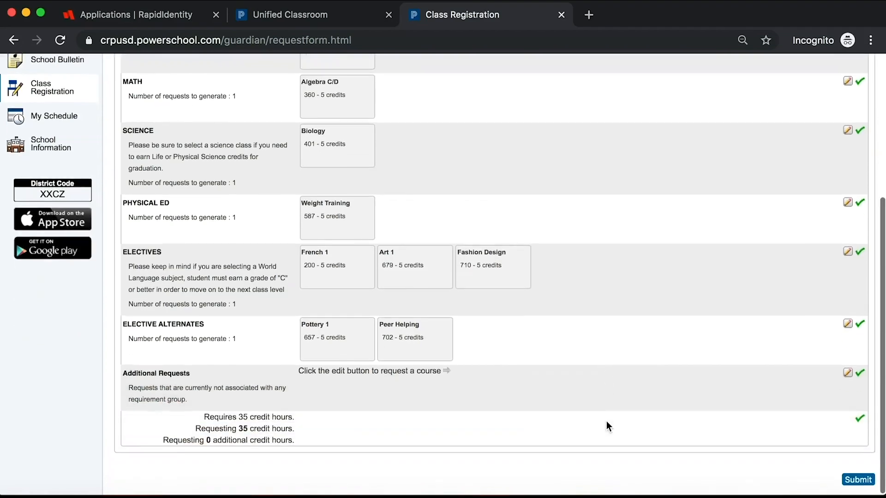